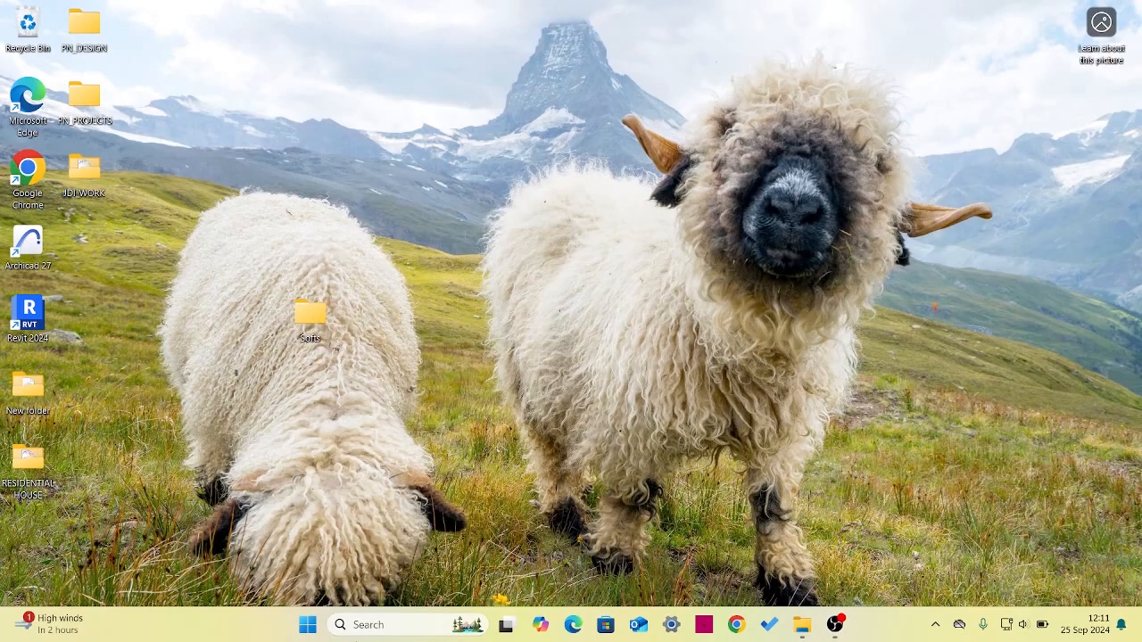
- Search Windows for "hard" and open the "Create and format hard disk partitions" tool in a maximized window
left_click(370, 624)
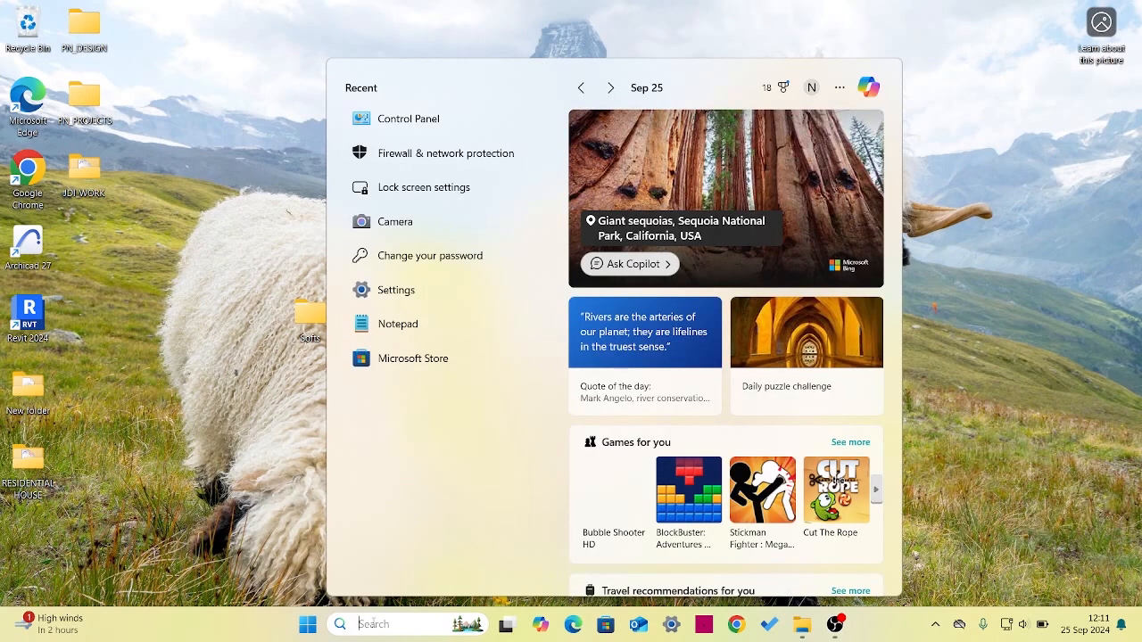
type("hard")
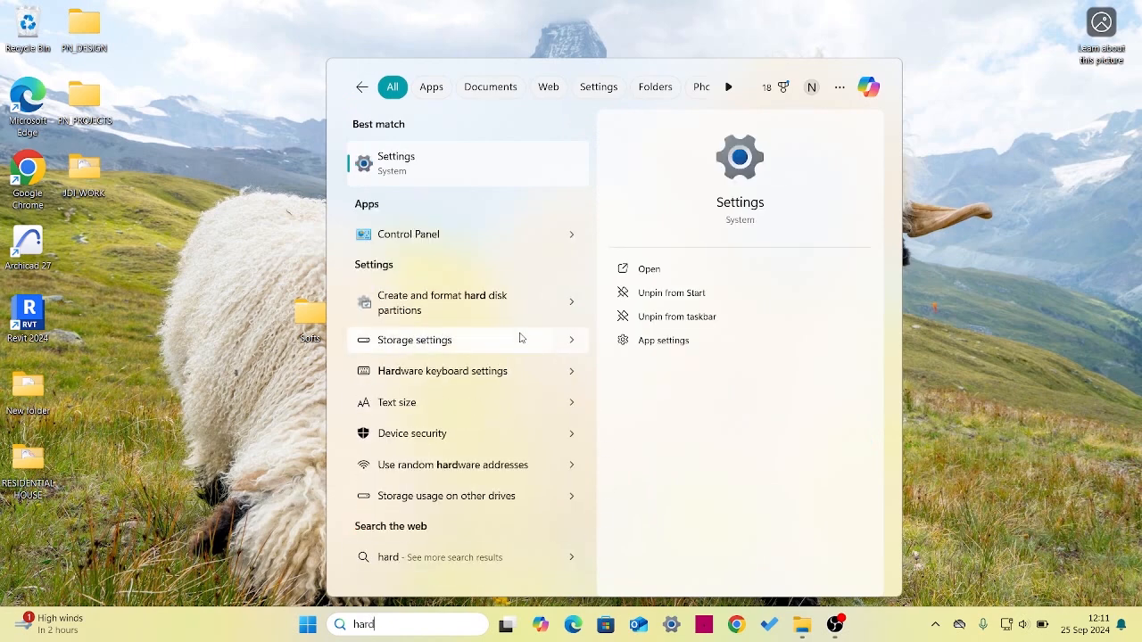
left_click(469, 306)
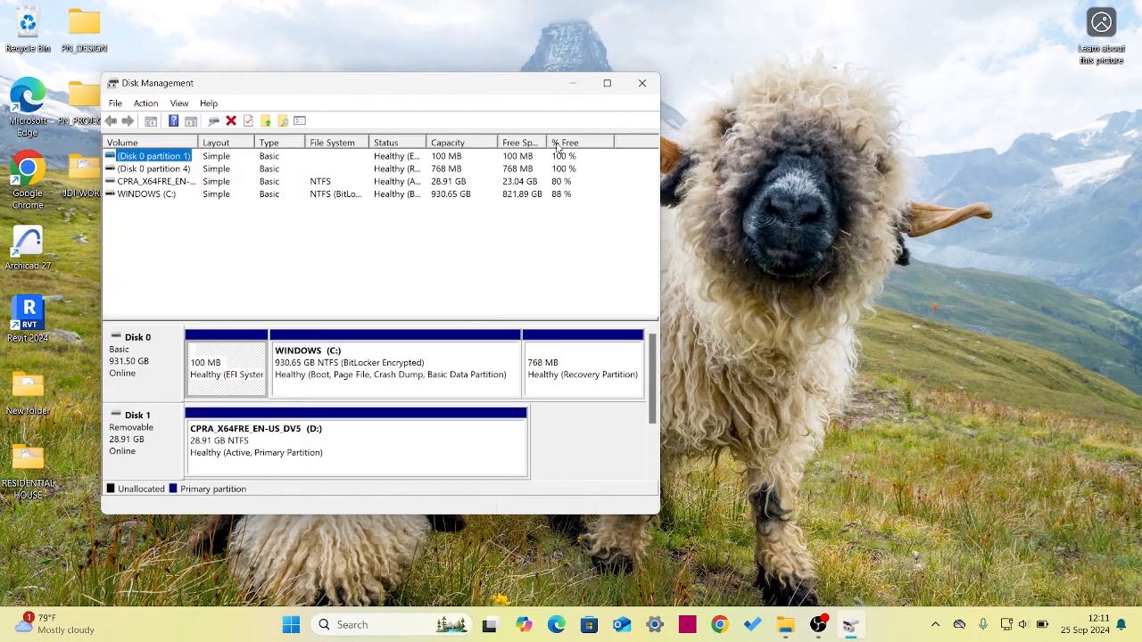
left_click(609, 84)
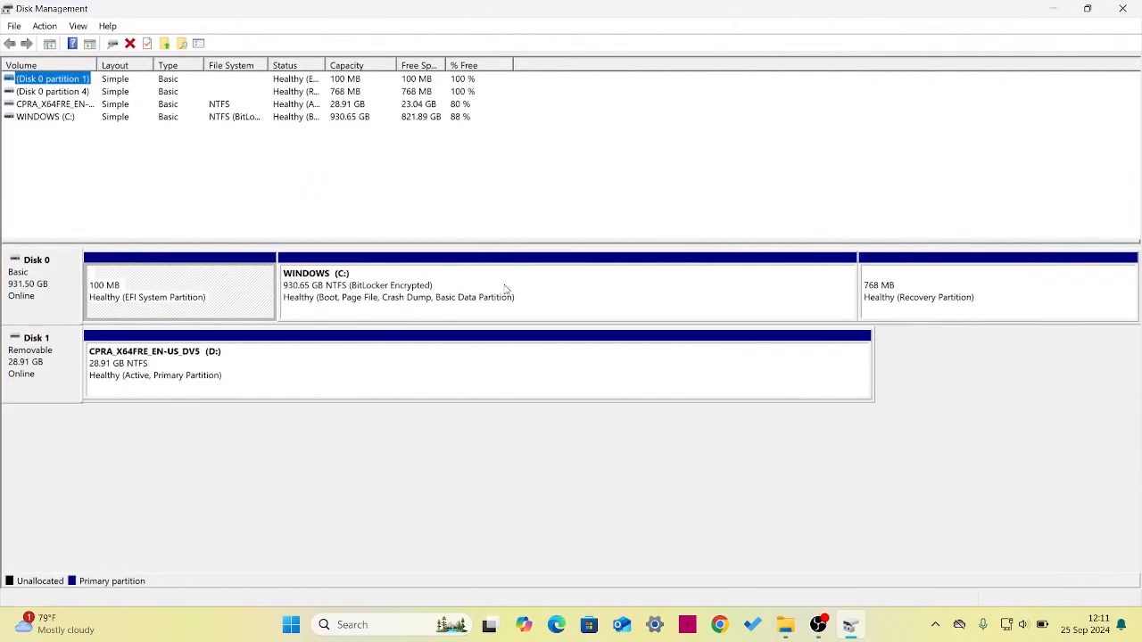
- Look over the partitions on Disk 0 and Disk 1 and open the Shrink Volume settings for WINDOWS (C:)
left_click(556, 291)
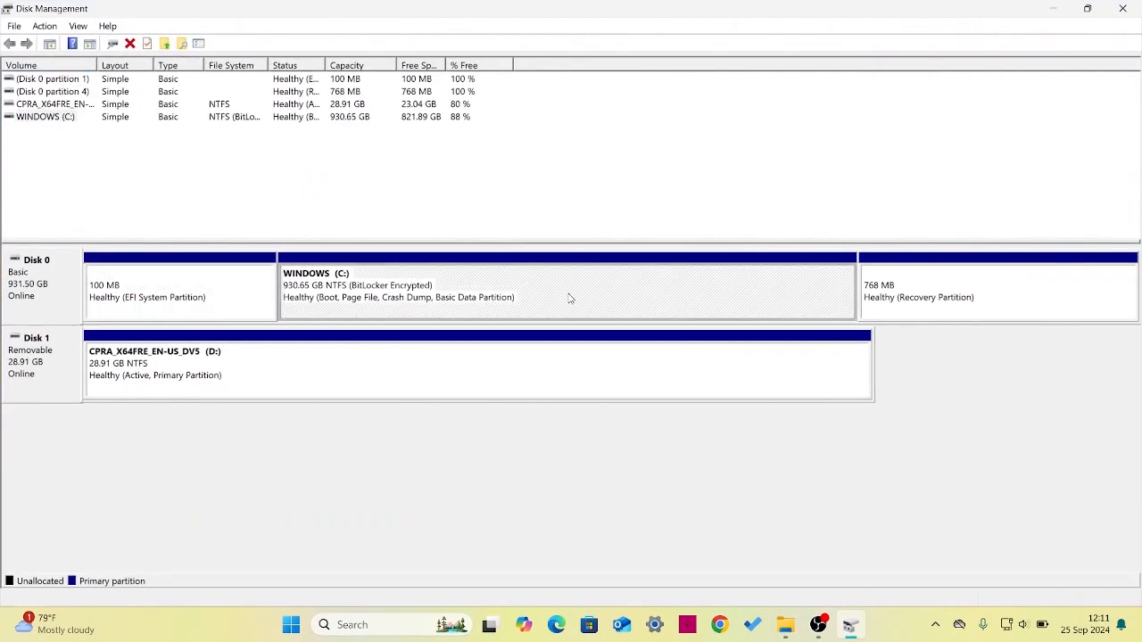
left_click(941, 298)
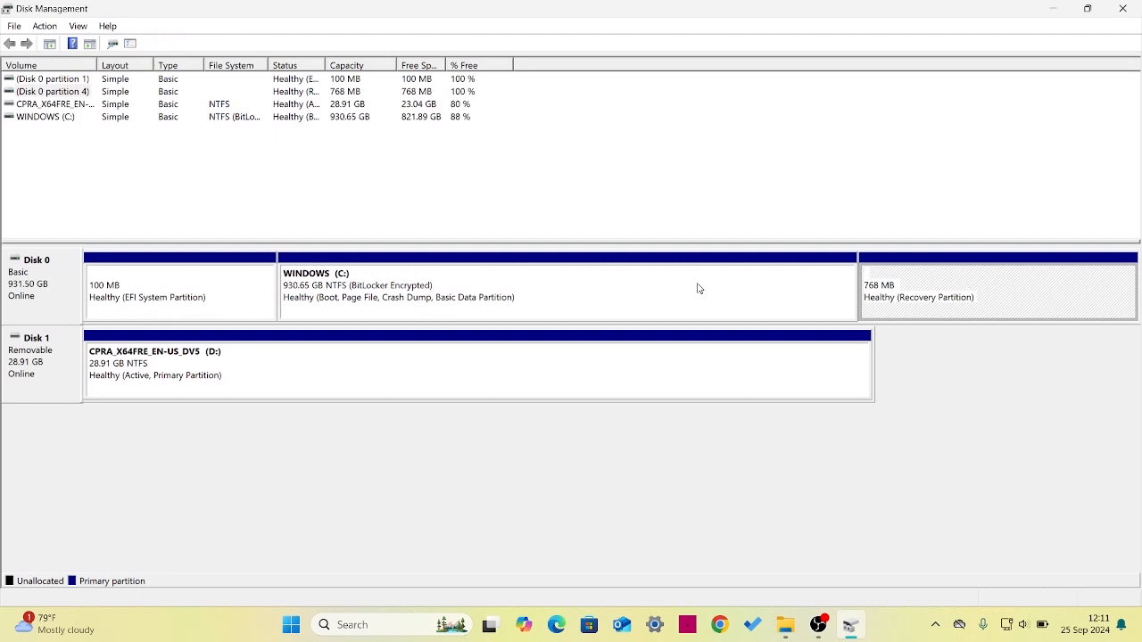
left_click(246, 386)
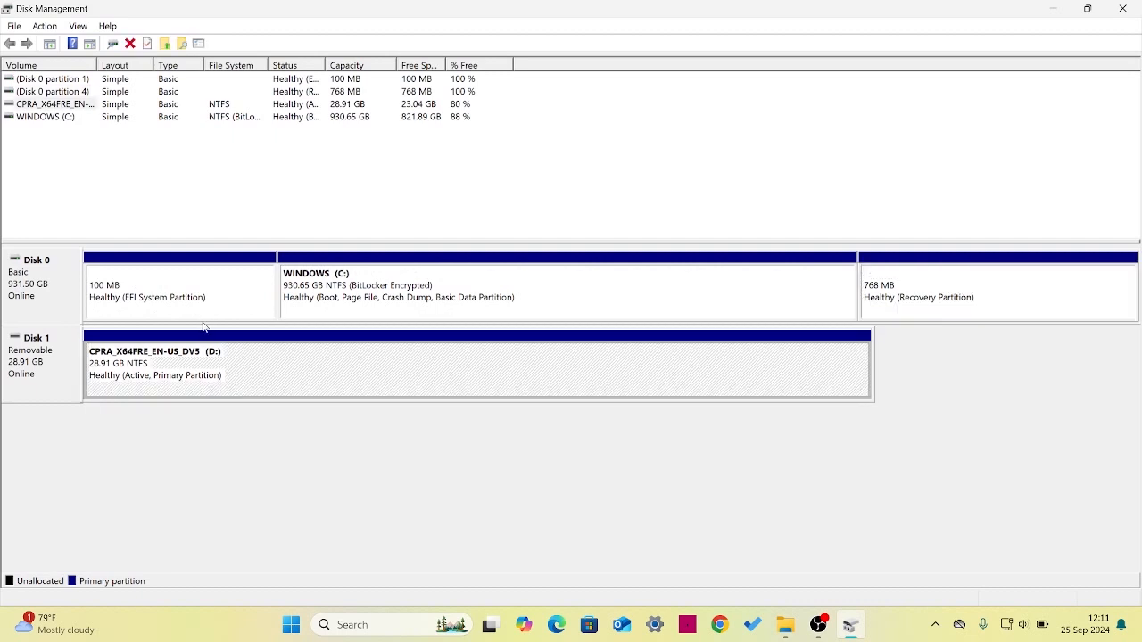
left_click(239, 304)
left_click(589, 296)
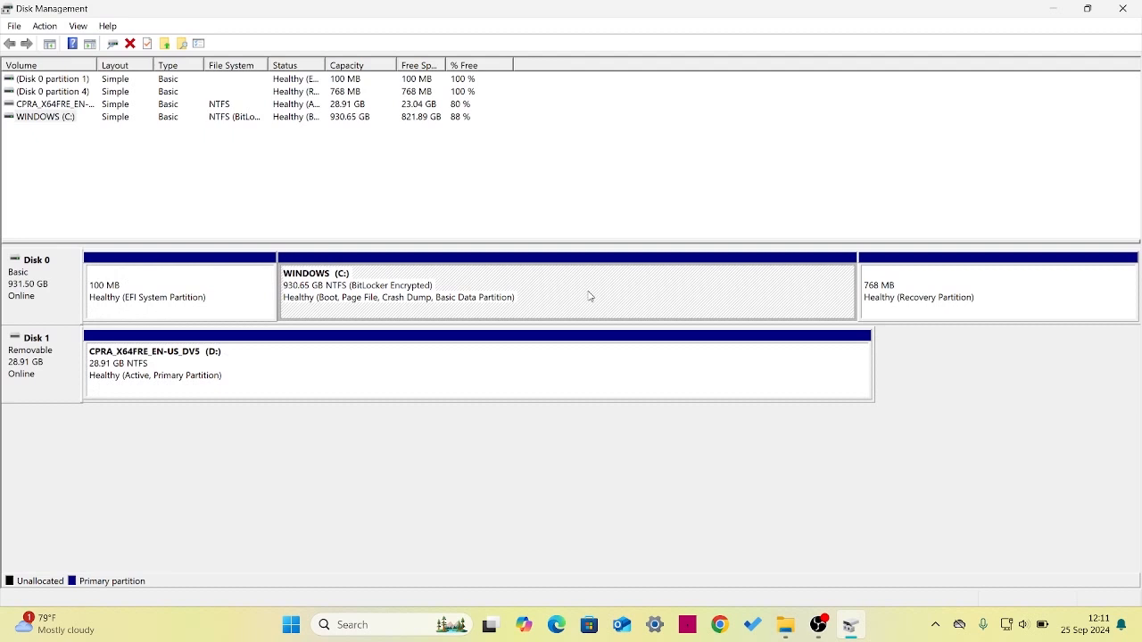
right_click(589, 295)
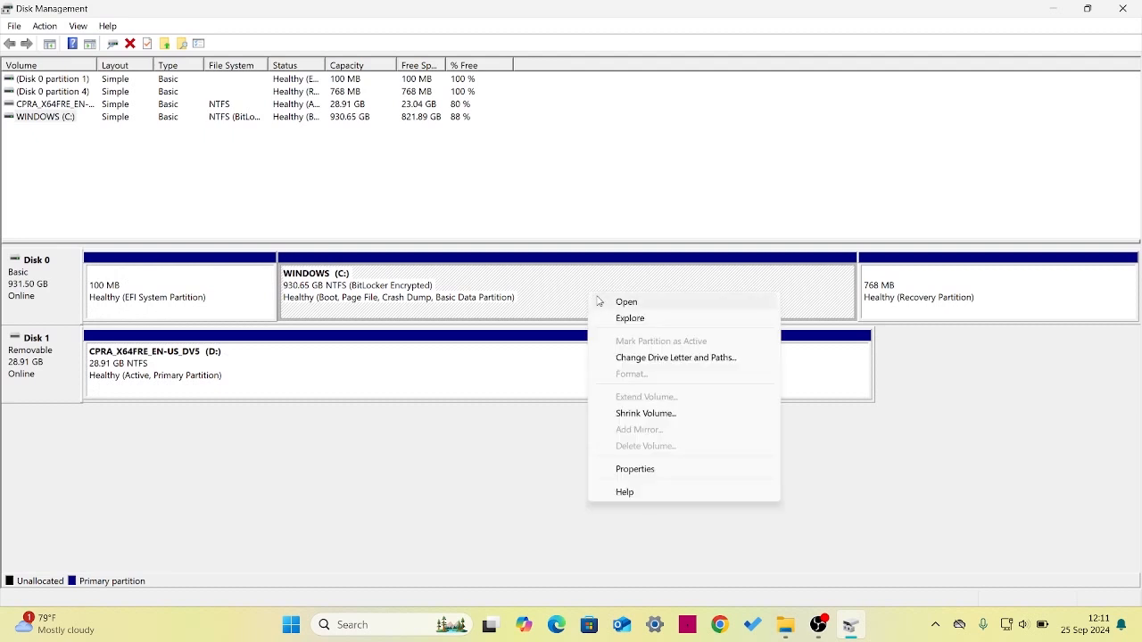
left_click(679, 416)
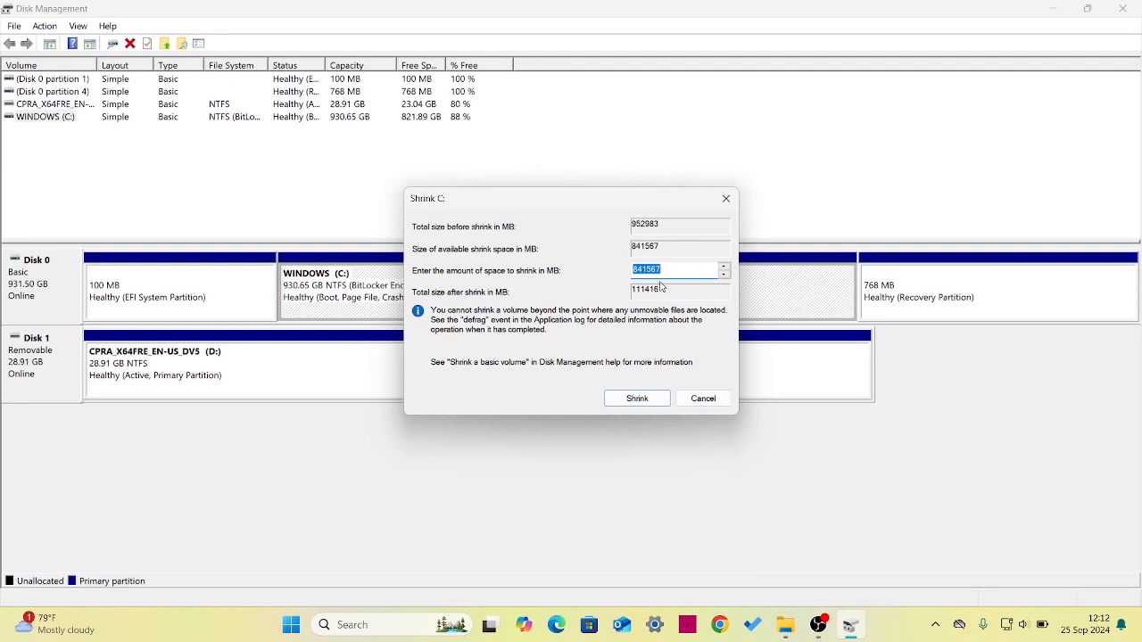
- Switch to File Explorer to check the drives' free space in This PC, and return to Disk Management
mouse_move(786, 633)
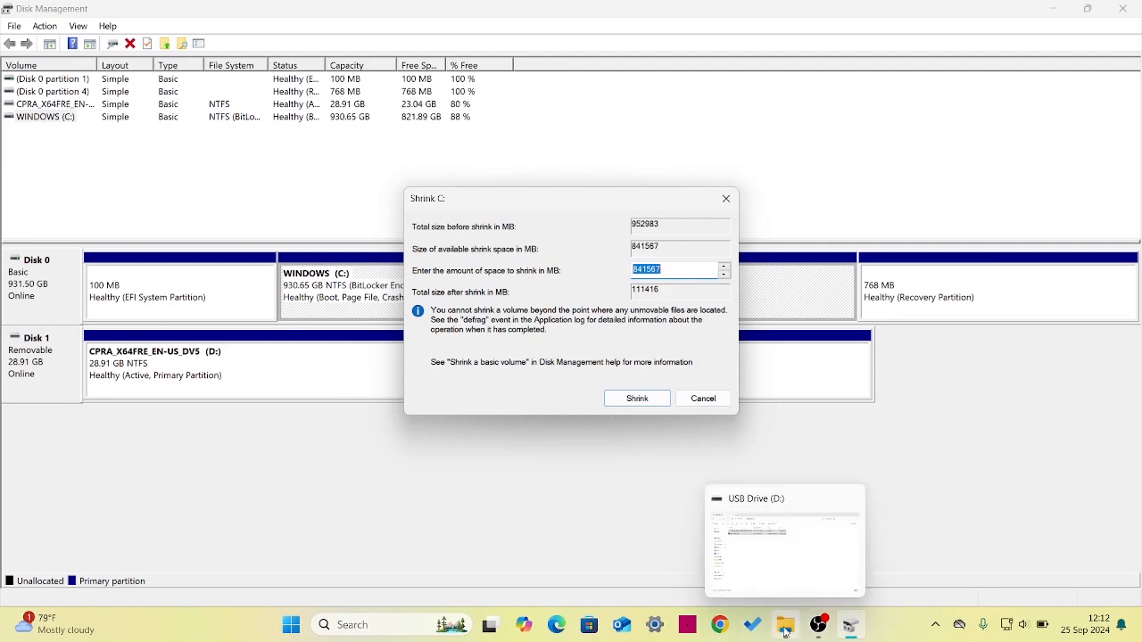
left_click(782, 574)
left_click(59, 456)
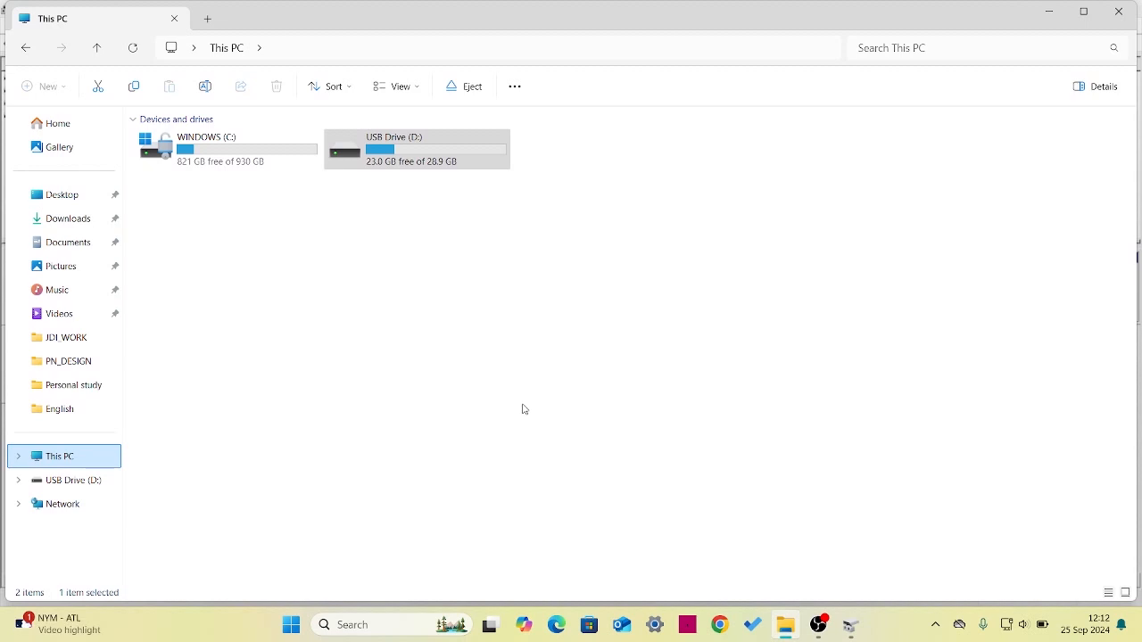
mouse_move(851, 625)
left_click(859, 560)
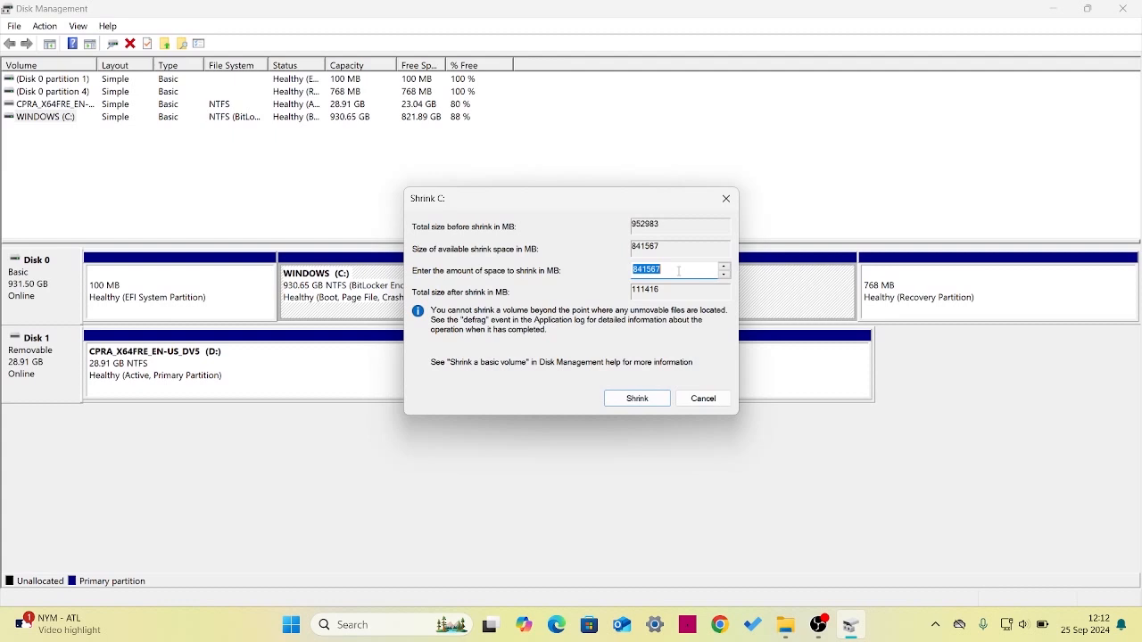
- Set the amount of space to shrink to 350000 MB and shrink the C: volume
type("3")
type("00000")
key("BackSpace")
key("BackSpace")
key("BackSpace")
key("BackSpace")
key("BackSpace")
type("50000")
type("0")
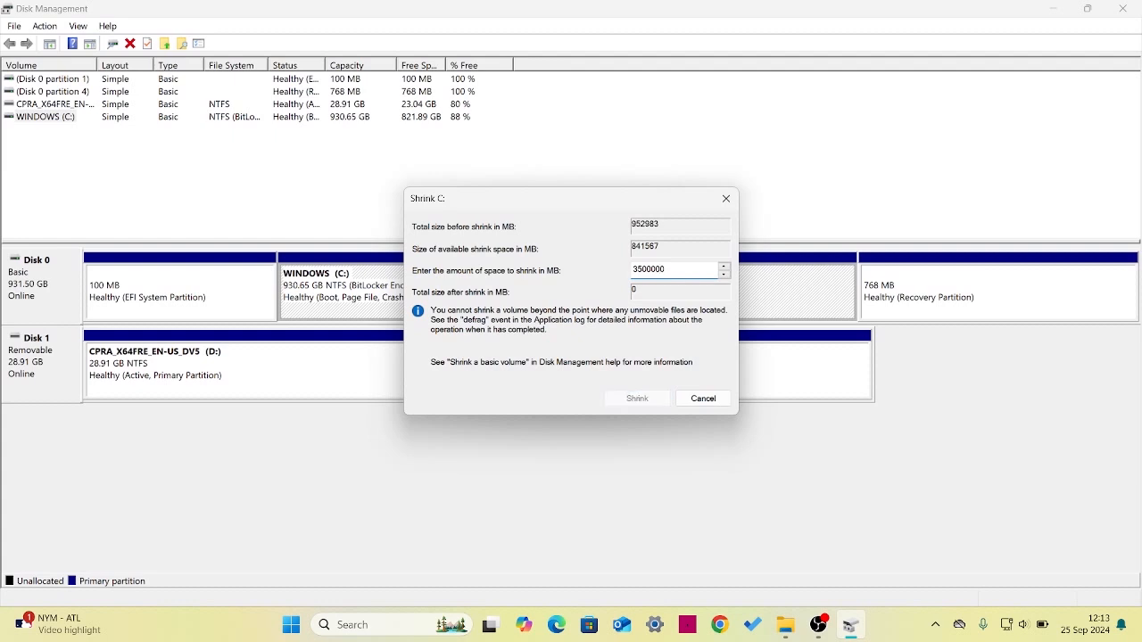
key("BackSpace")
left_click(640, 400)
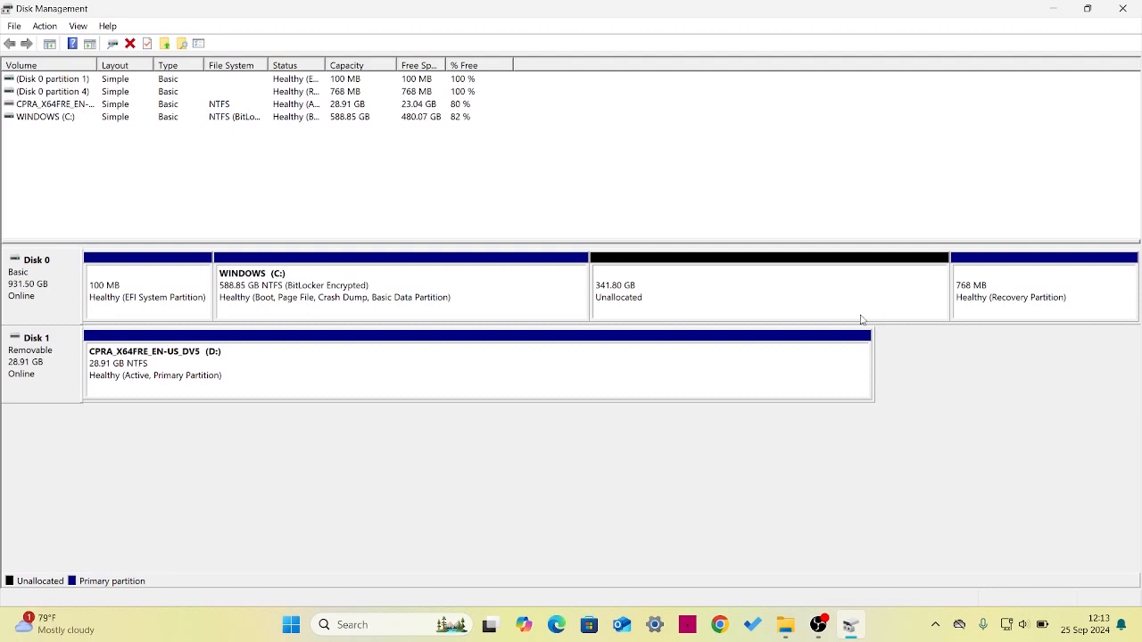
- Start a new simple volume in Disk 0's unallocated space, using the full size of 349999 MB
right_click(708, 296)
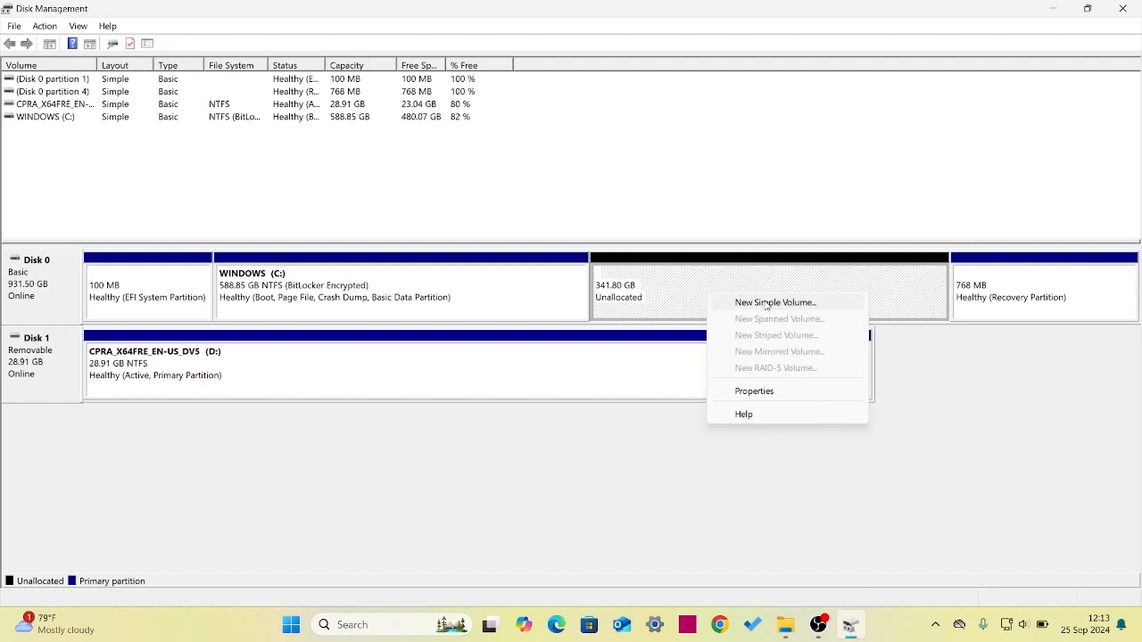
left_click(795, 305)
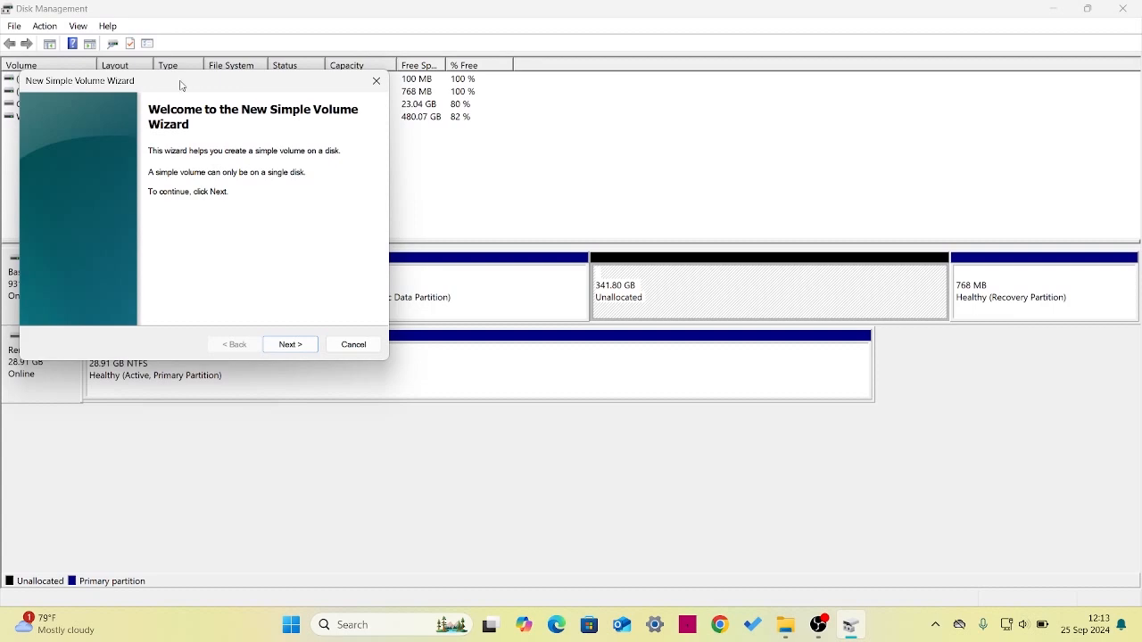
left_click_drag(180, 82, 530, 201)
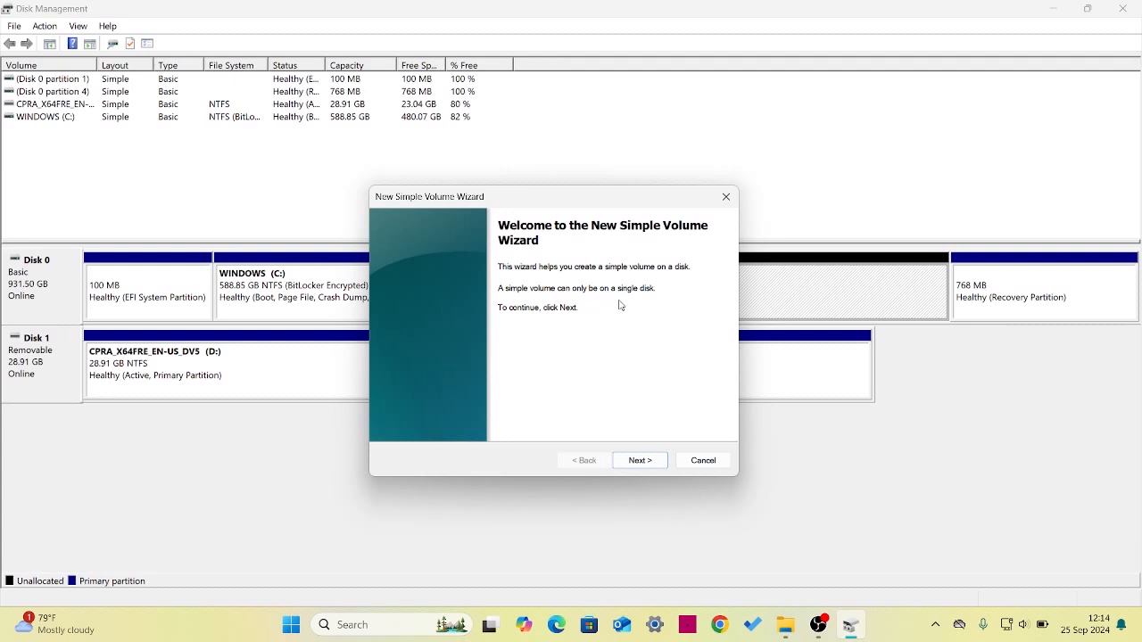
left_click(643, 461)
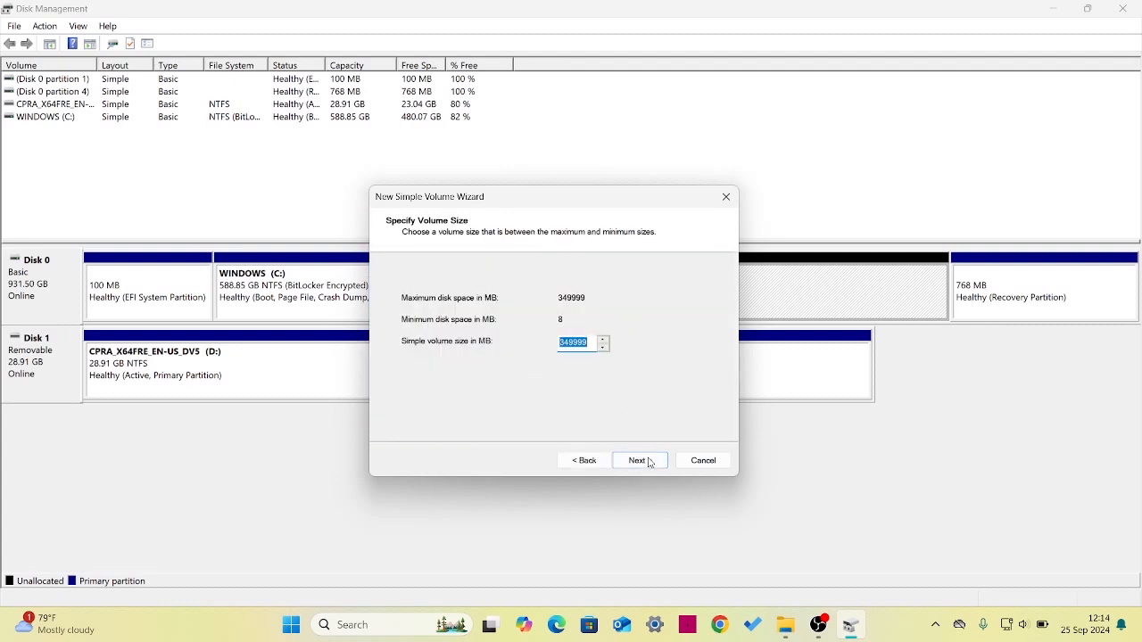
left_click(643, 462)
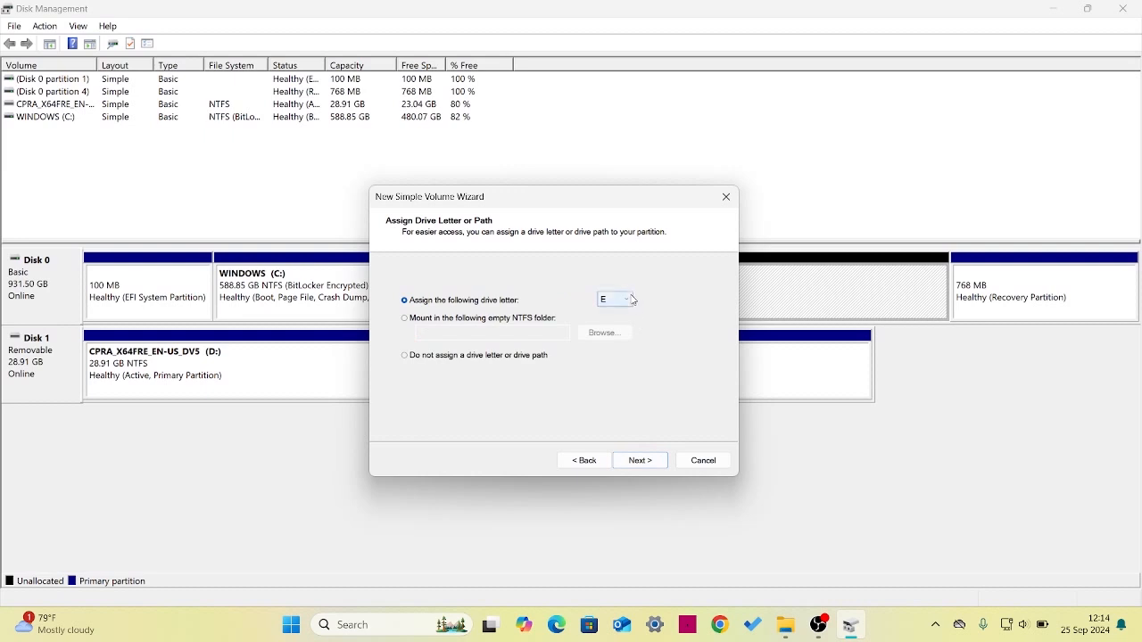
- Assign drive letter E and create the volume quick-formatted as NTFS with default allocation unit size and label New Volume
left_click(633, 300)
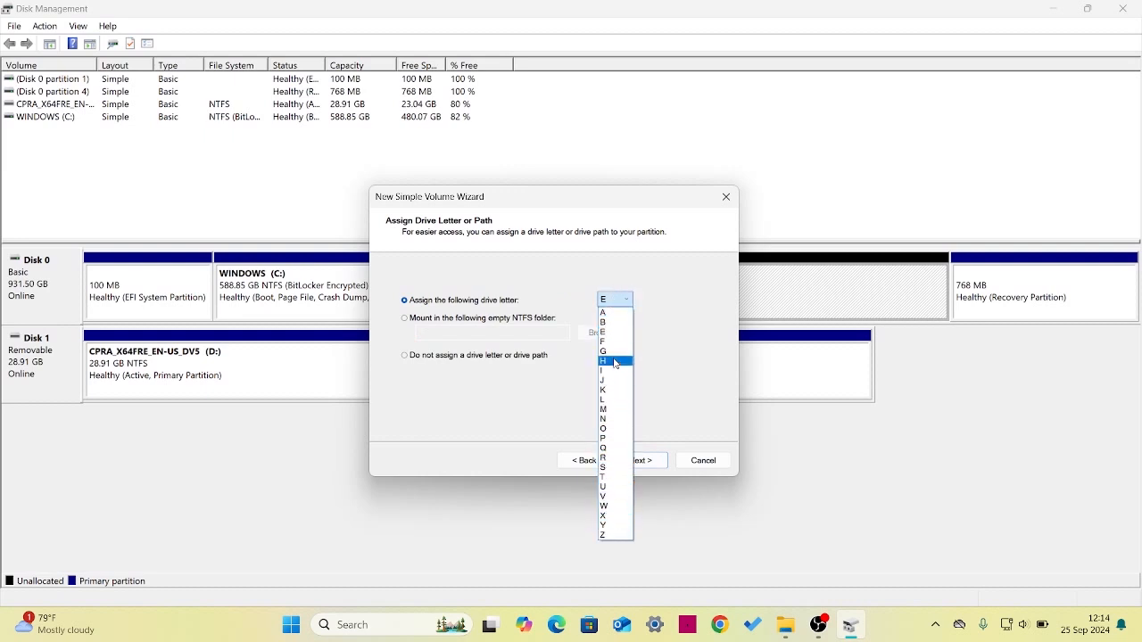
left_click(652, 300)
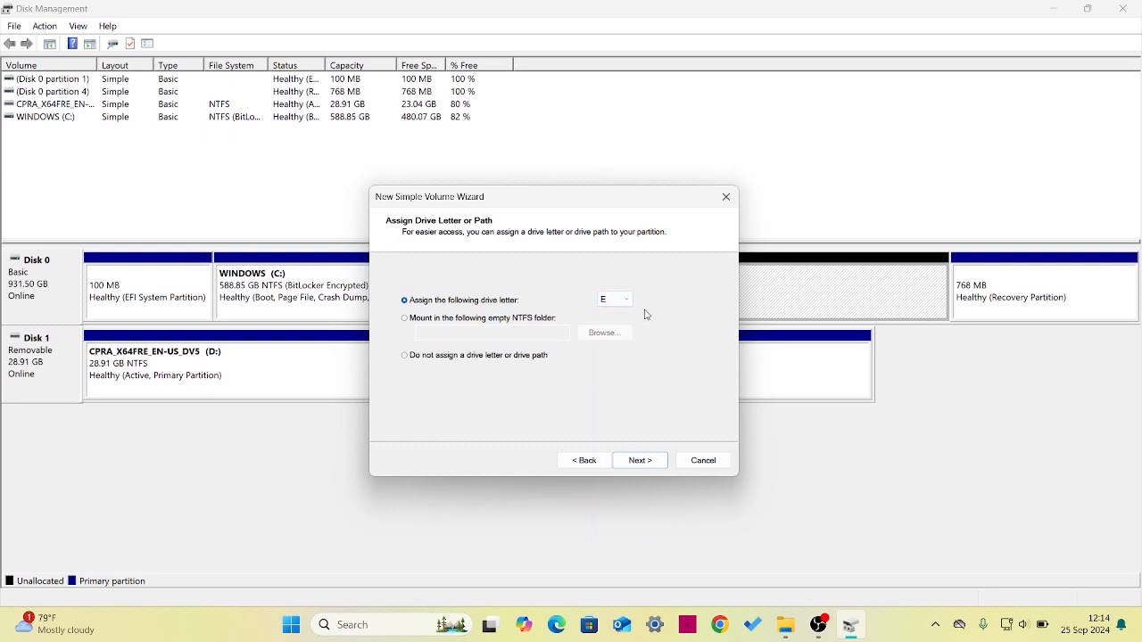
left_click(651, 466)
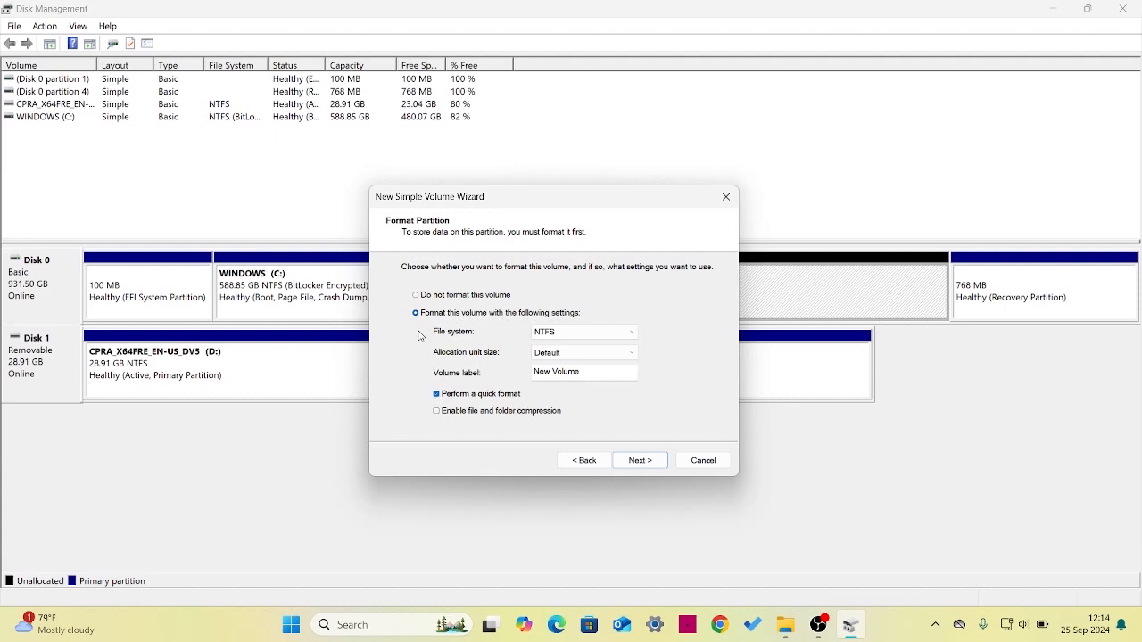
left_click(641, 464)
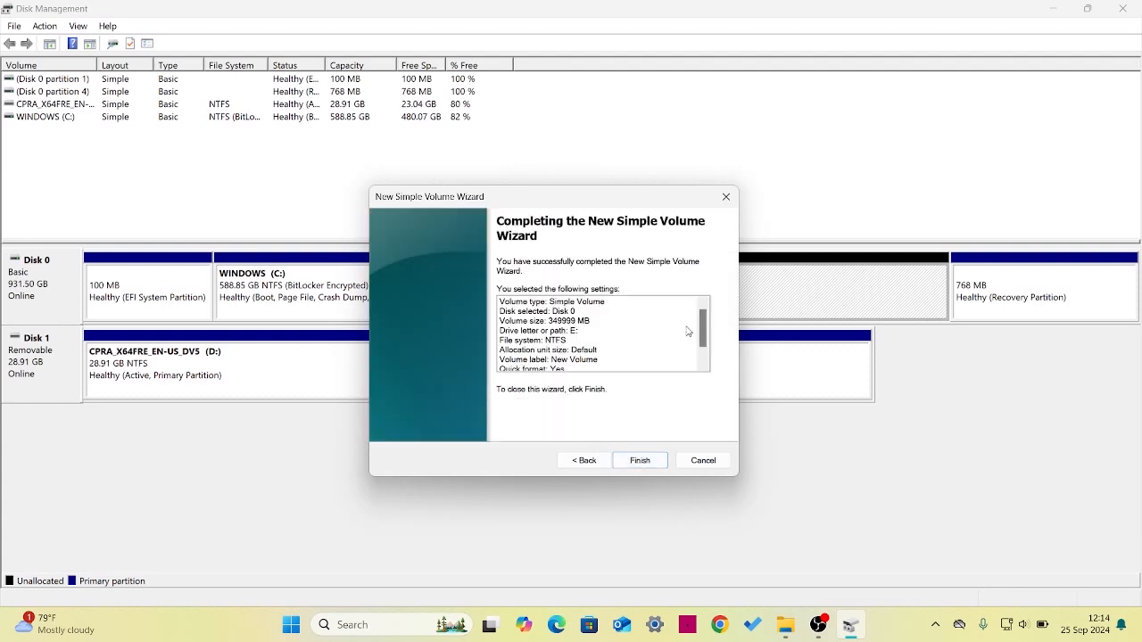
scroll(689, 332, "down", 2)
scroll(689, 332, "up", 2)
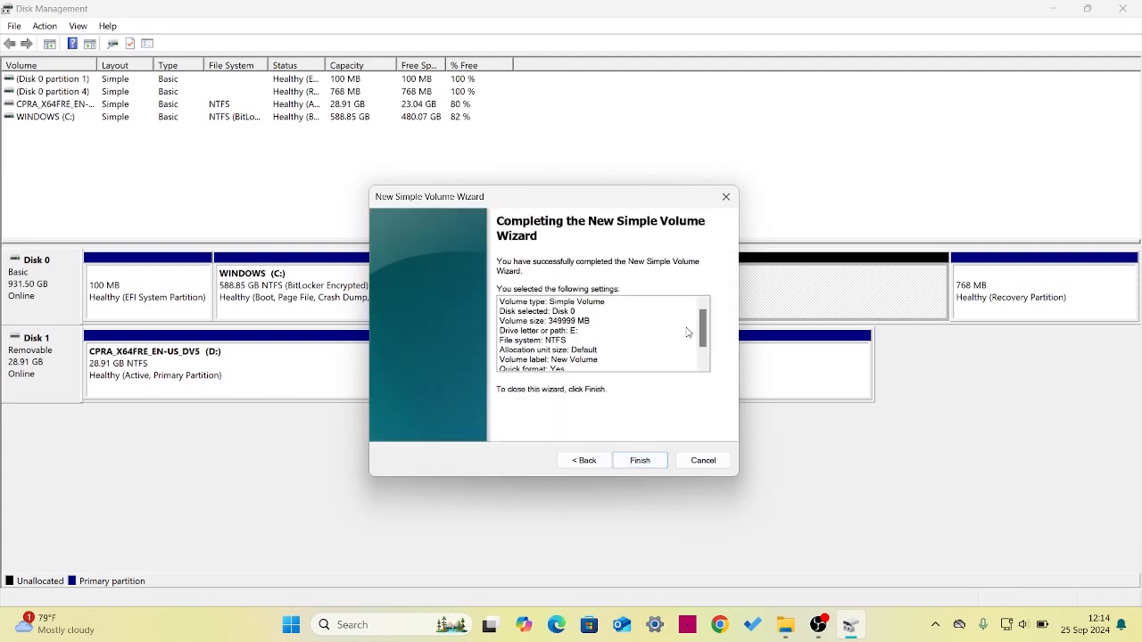
left_click(637, 462)
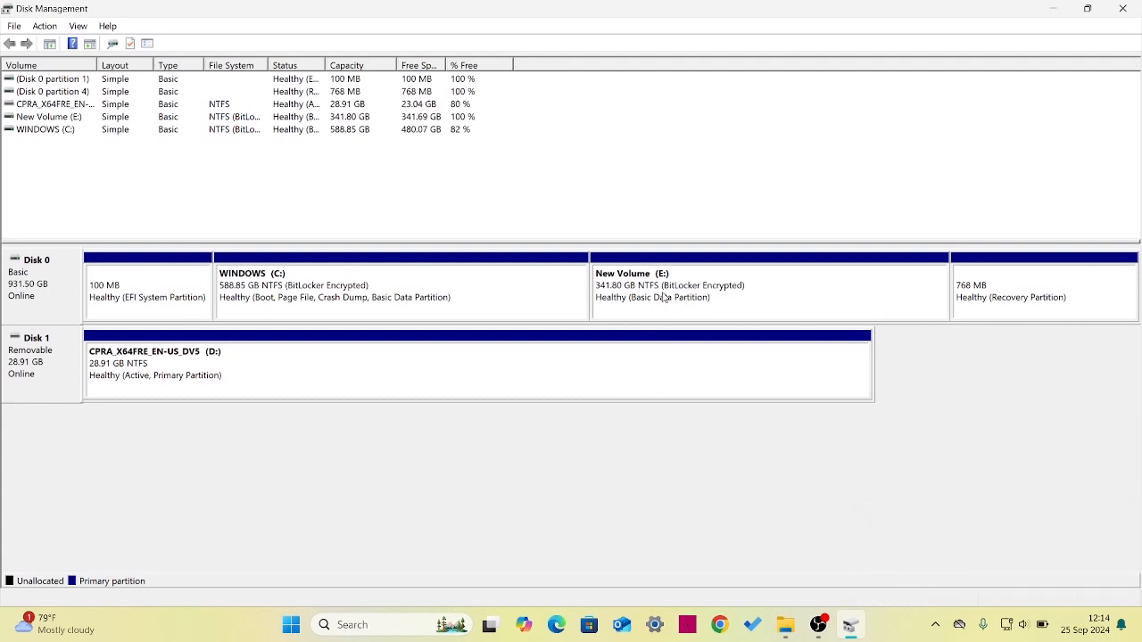
- Close Disk Management and inspect the contents of New Volume (E:) from This PC in File Explorer
left_click(1123, 8)
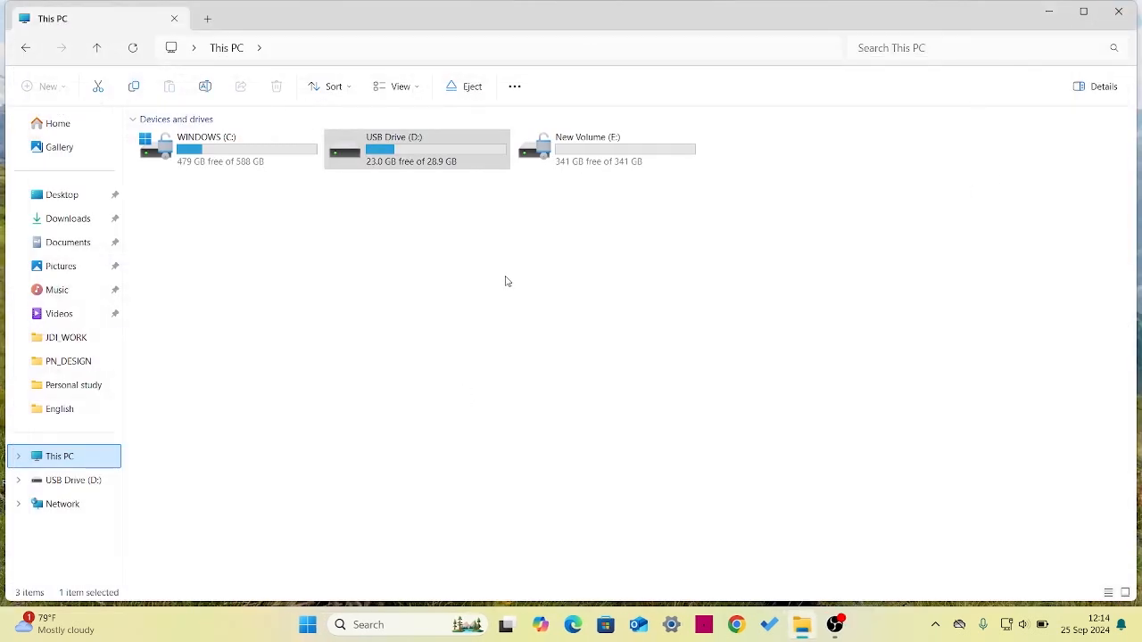
left_click(509, 238)
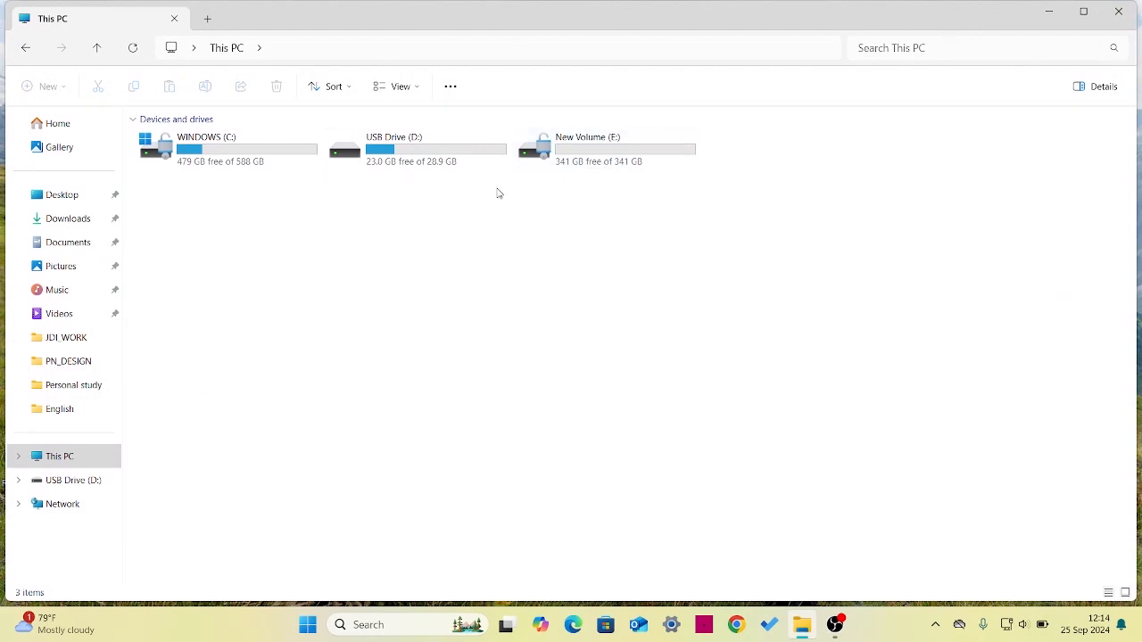
left_click(416, 163)
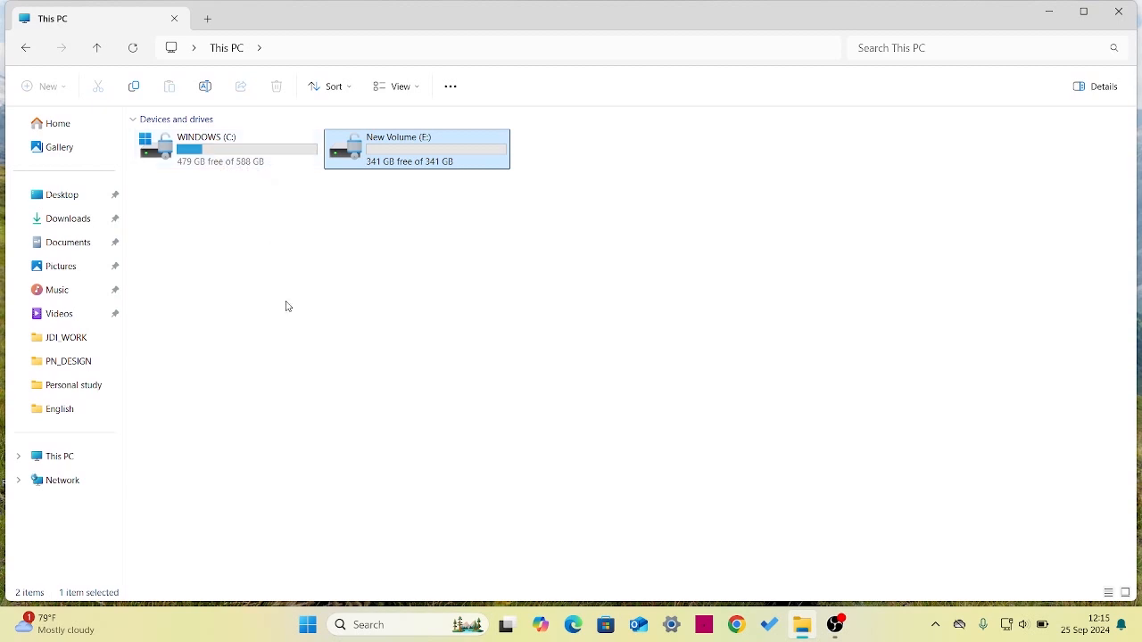
double_click(436, 160)
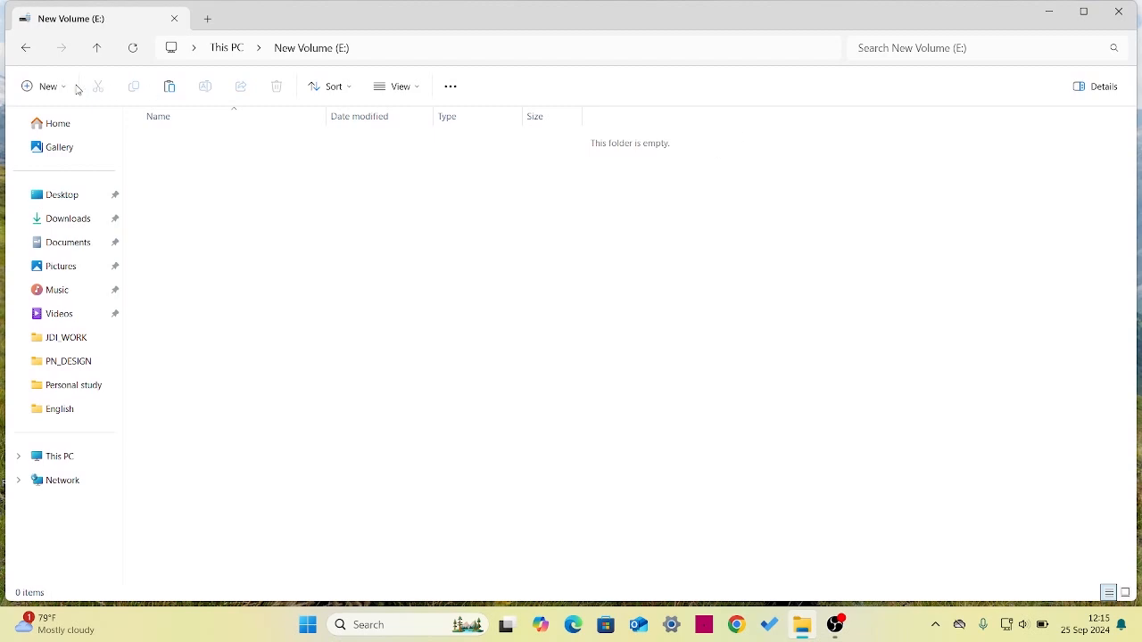
left_click(97, 47)
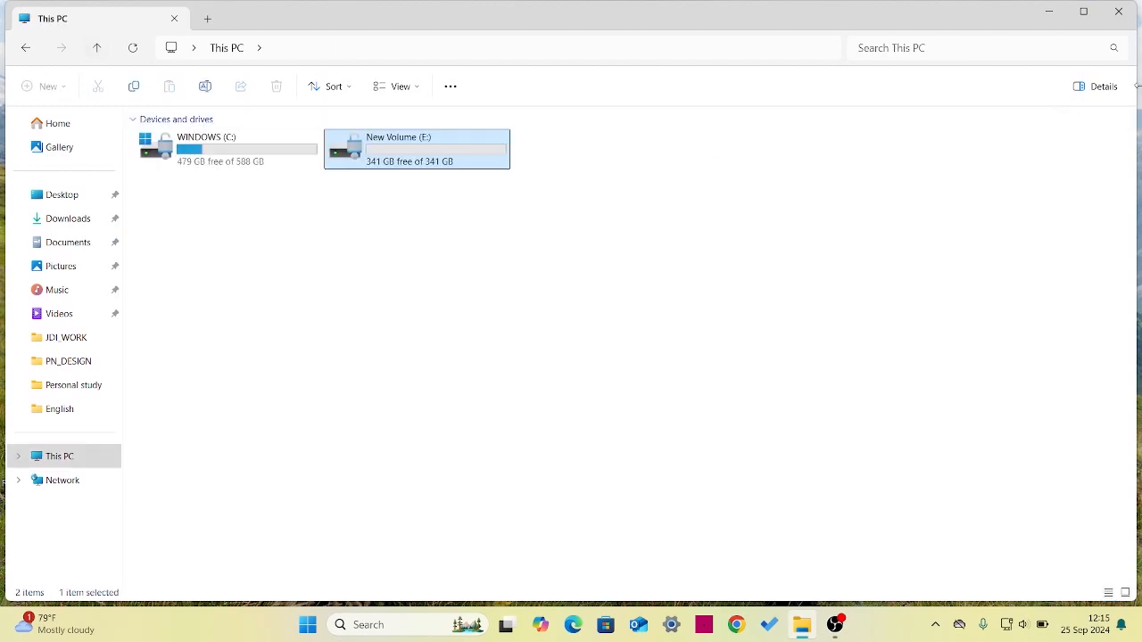
- Move the desktop folders PN_DESIGN, PN_PROJECTS, JDI_WORK, New folder and RESIDENTIAL HOUSE to New Volume (E:), check both drives' free space and minimize File Explorer
left_click(1047, 12)
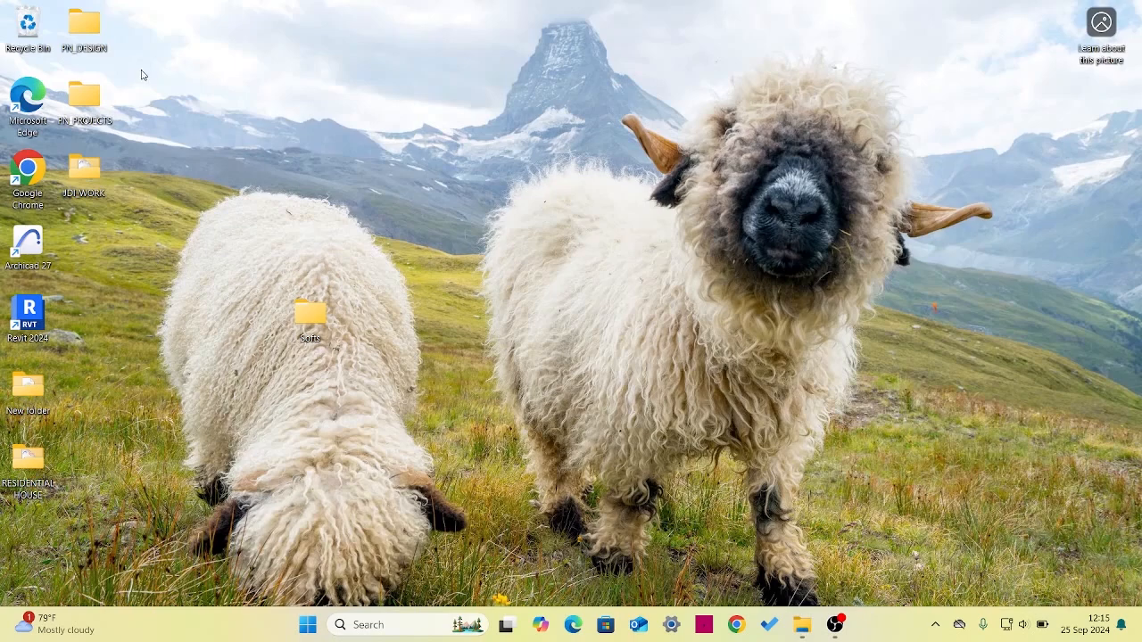
left_click_drag(139, 34, 76, 211)
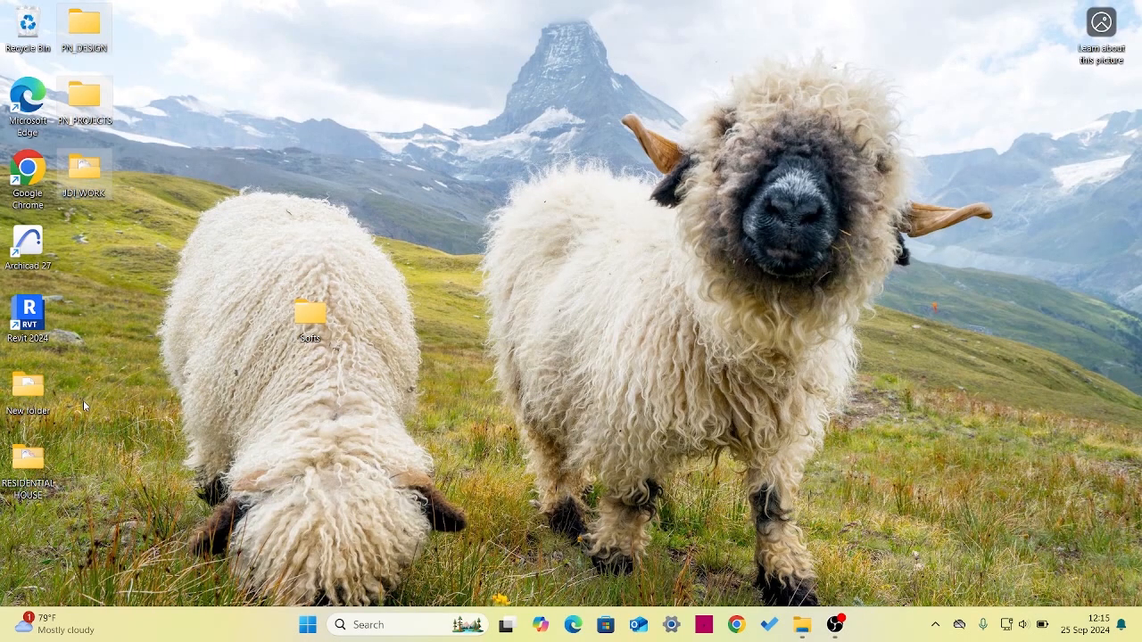
left_click_drag(83, 401, 30, 475)
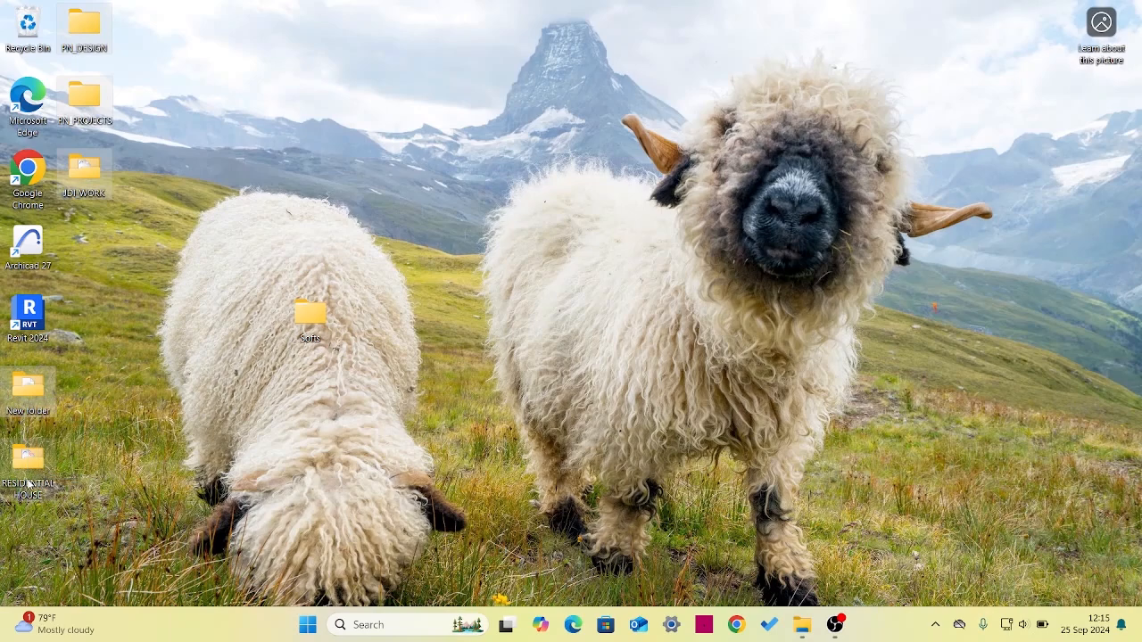
key("ctrl+x")
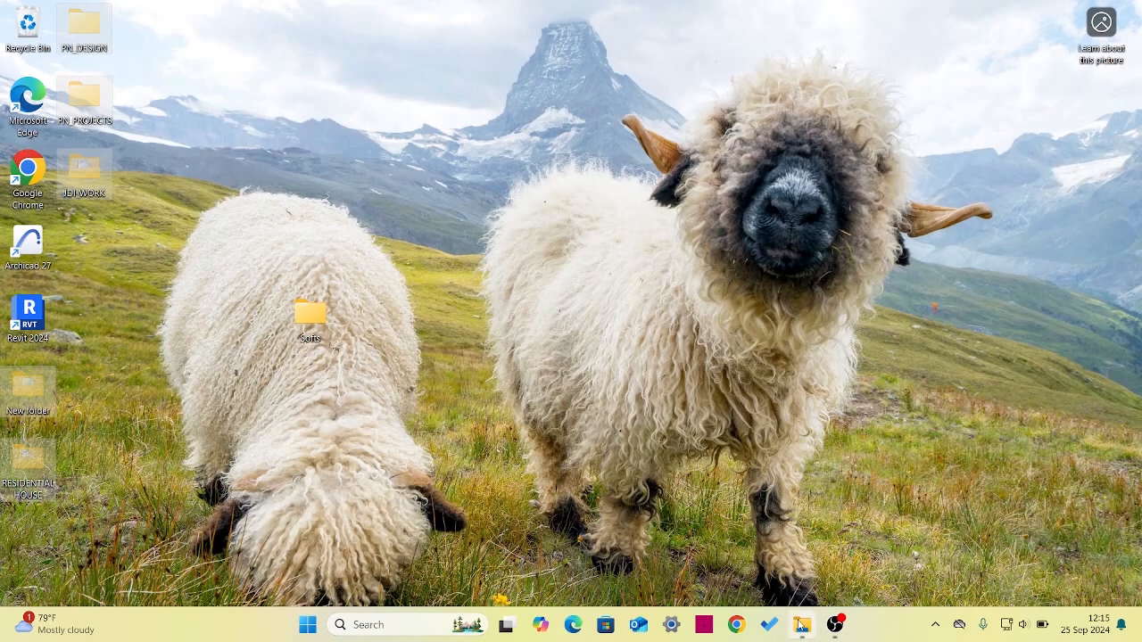
mouse_move(802, 625)
left_click(780, 579)
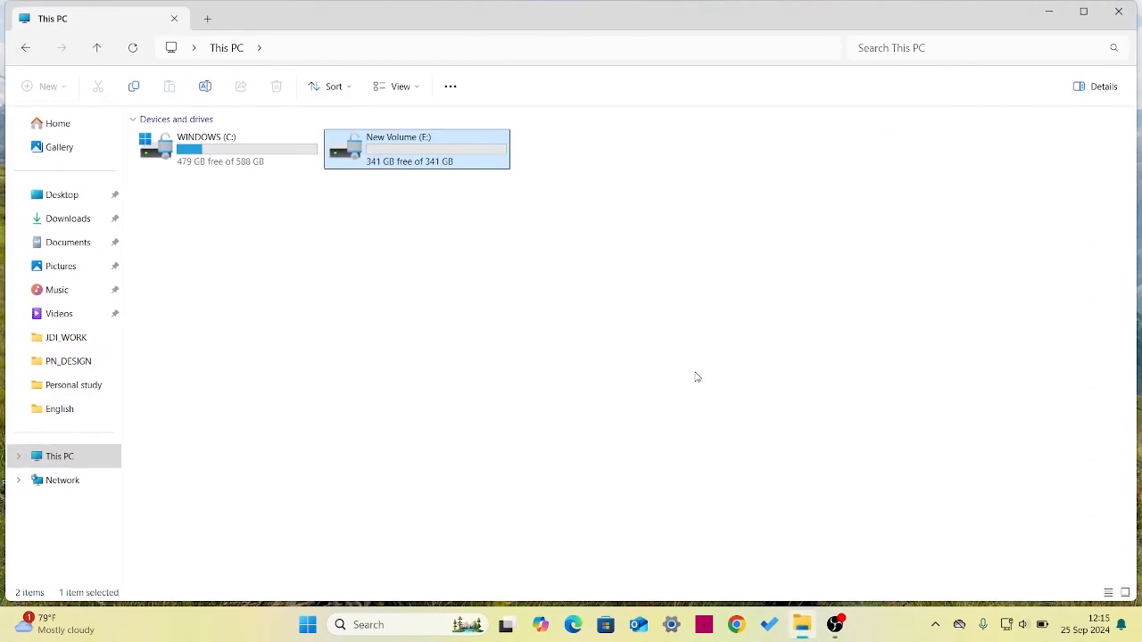
double_click(428, 143)
key("ctrl+v")
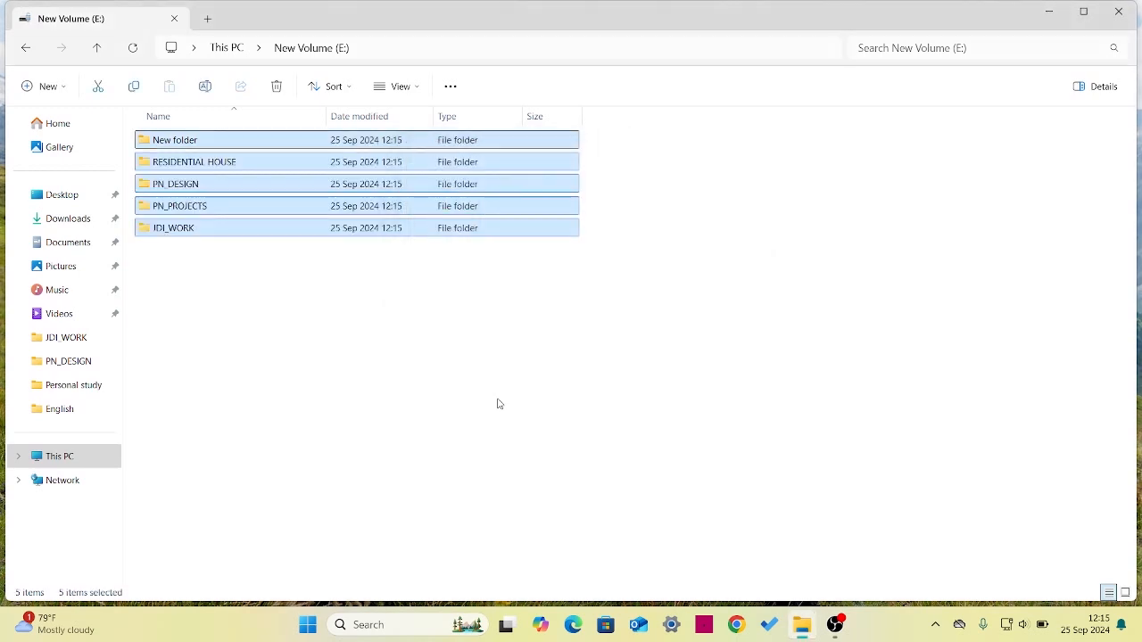
left_click(95, 457)
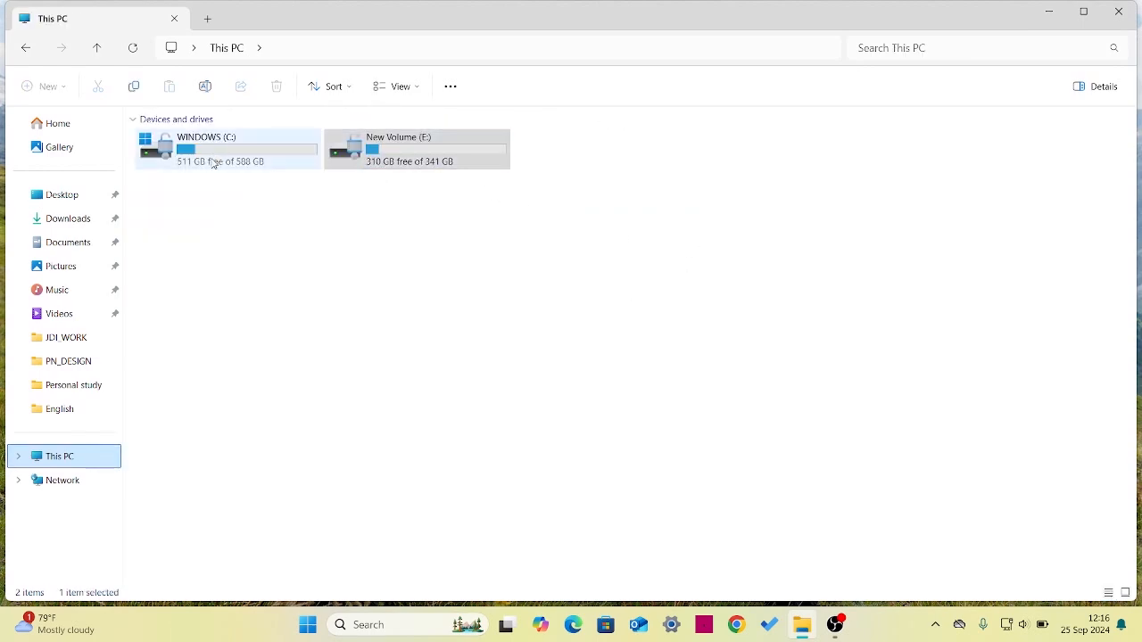
left_click(1054, 11)
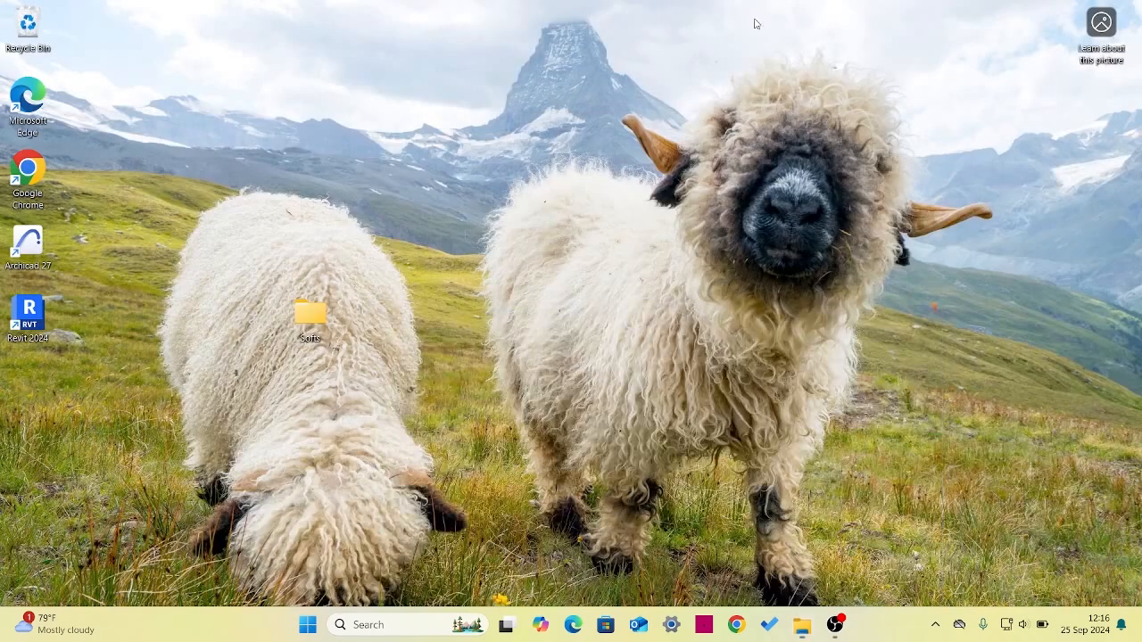